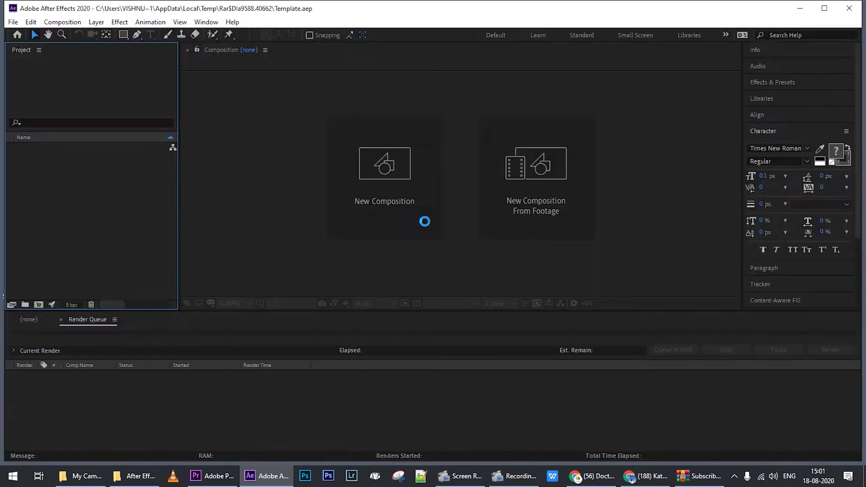
# Step: Finish opening the Template project by accepting the conversion and missing-font notices
pyautogui.click(530, 255)
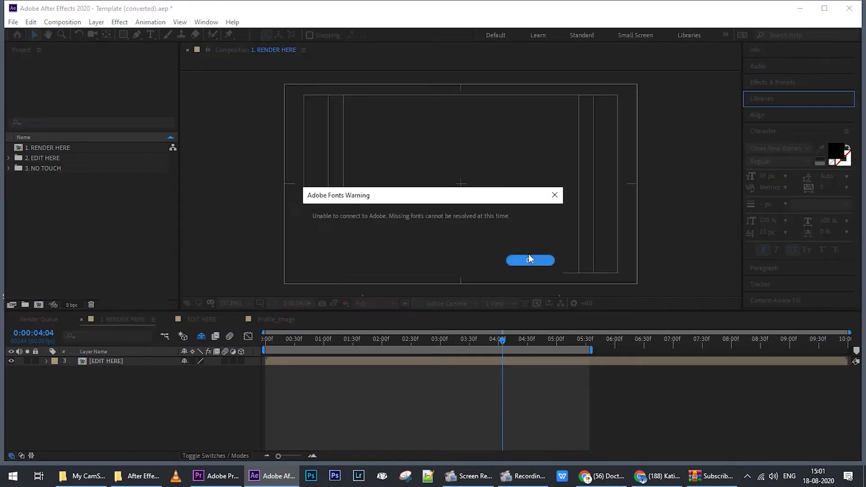
pyautogui.click(522, 260)
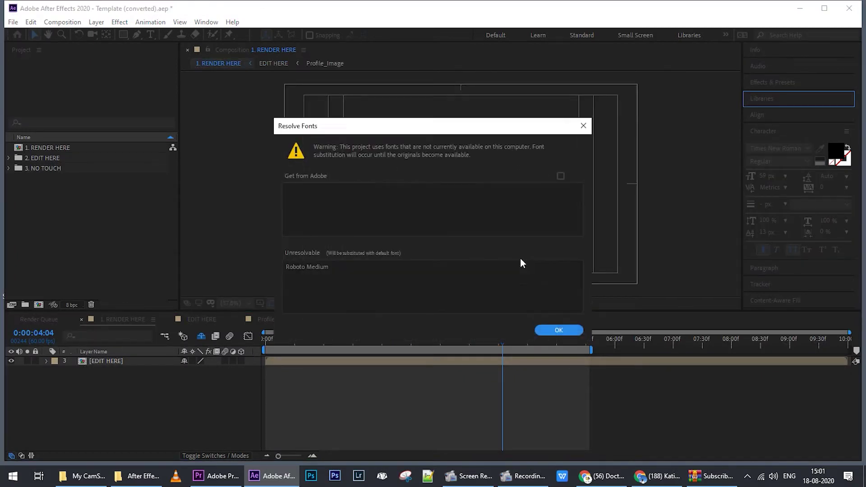
pyautogui.click(558, 331)
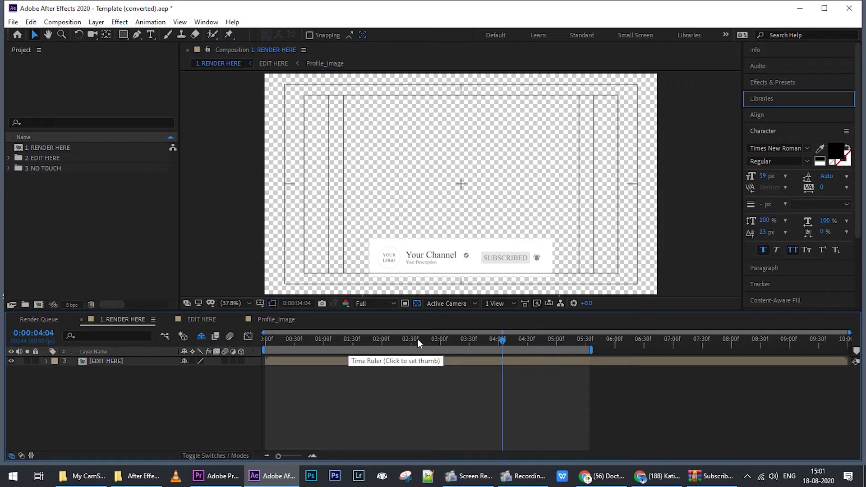
# Step: Return to the start of the timeline and replace the channel name text in the EDIT HERE composition with "Katiangaaran"
pyautogui.moveTo(418, 340); pyautogui.dragTo(256, 344)
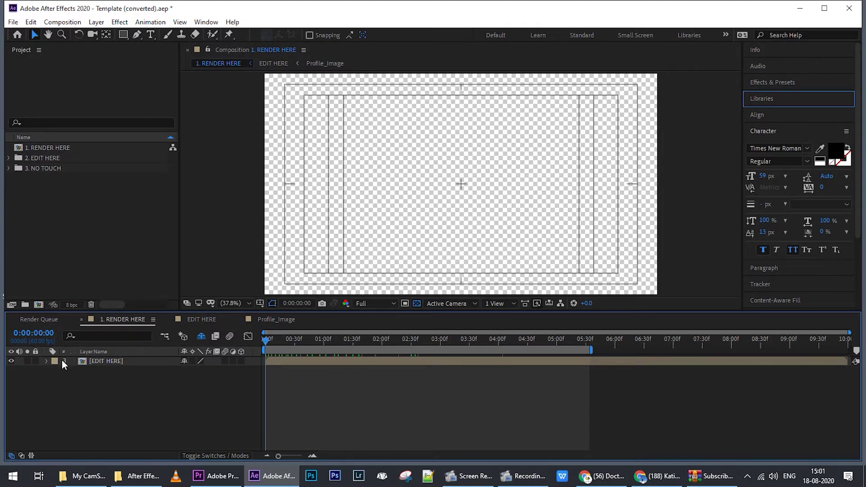
pyautogui.click(197, 320)
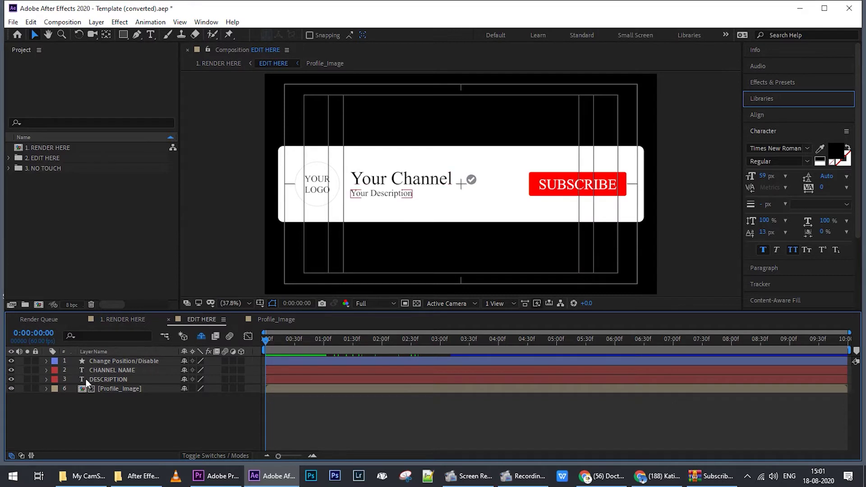
pyautogui.click(135, 371)
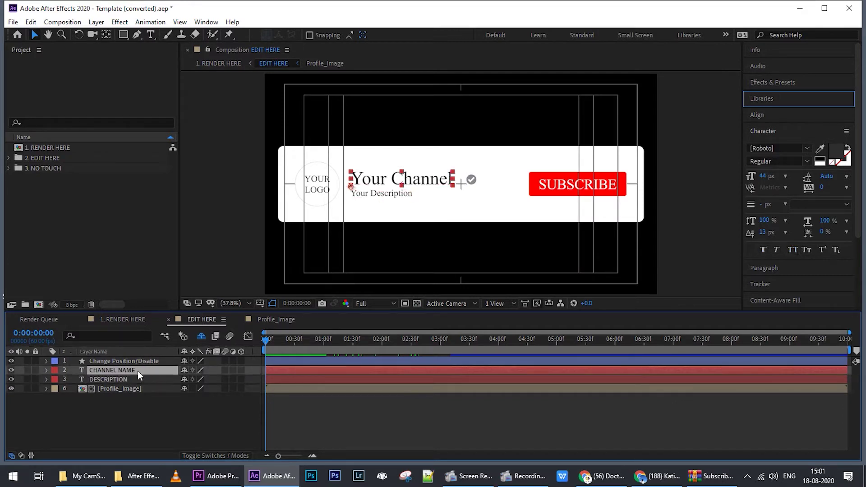
pyautogui.click(451, 179)
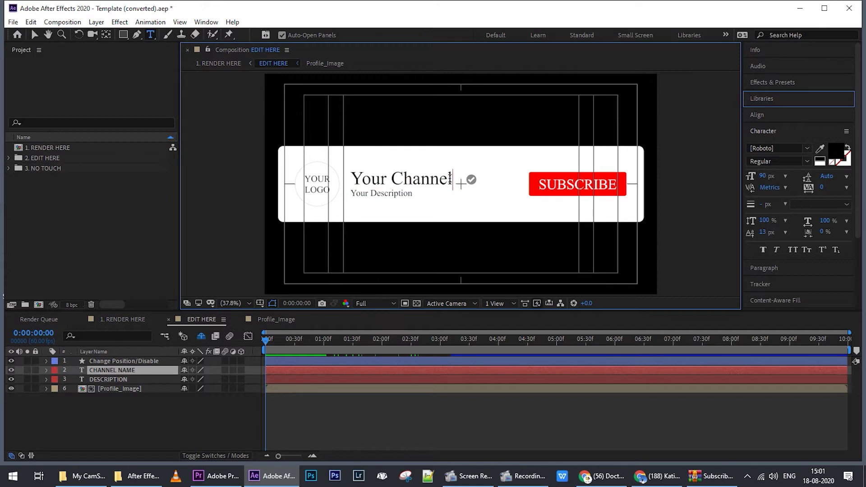
pyautogui.moveTo(452, 179); pyautogui.dragTo(355, 180)
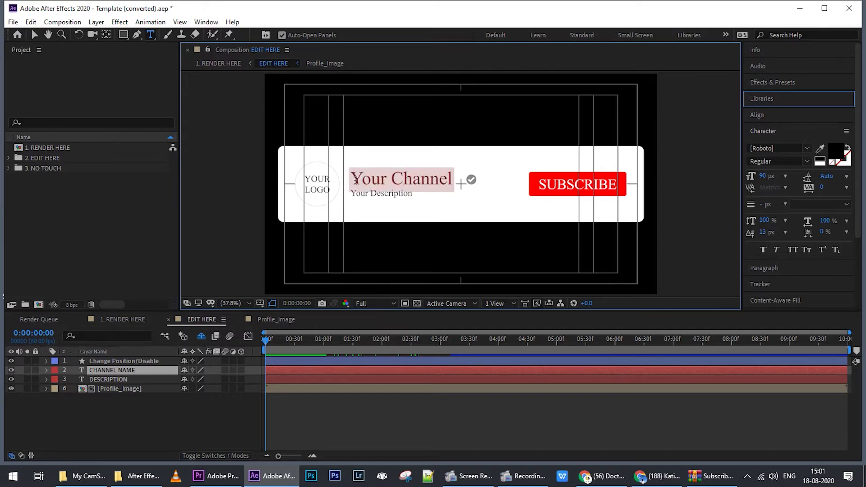
pyautogui.press('BackSpace')
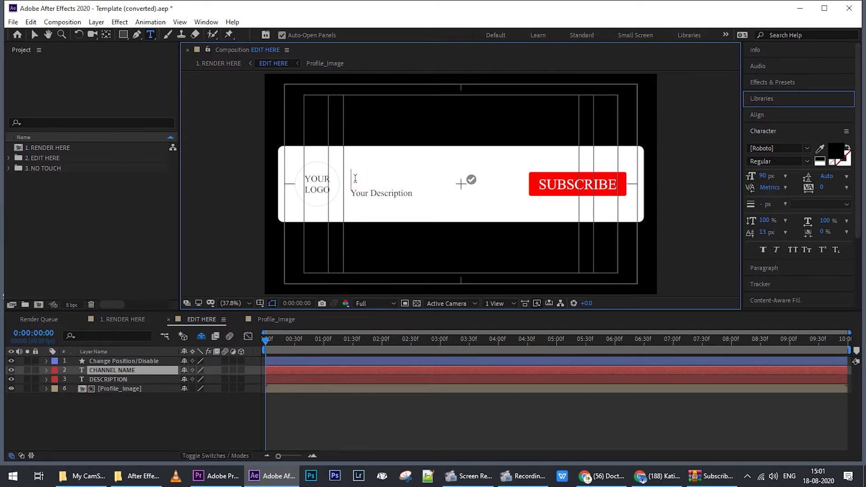
pyautogui.write('Katiang aaran')
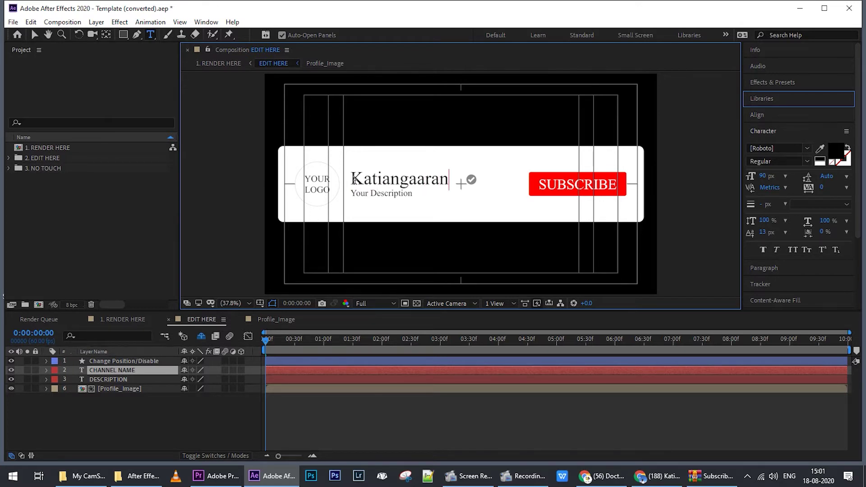
# Step: Replace the text of the DESCRIPTION layer with "The Clown"
pyautogui.click(133, 378)
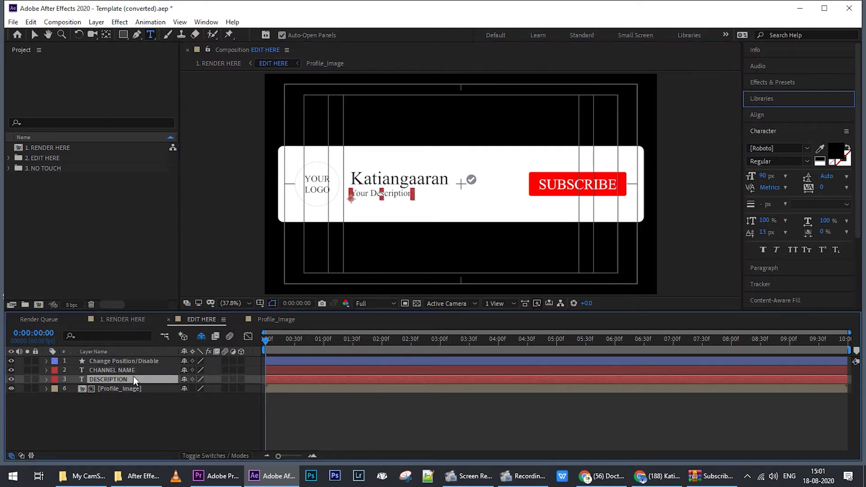
pyautogui.doubleClick(134, 378)
pyautogui.click(411, 194)
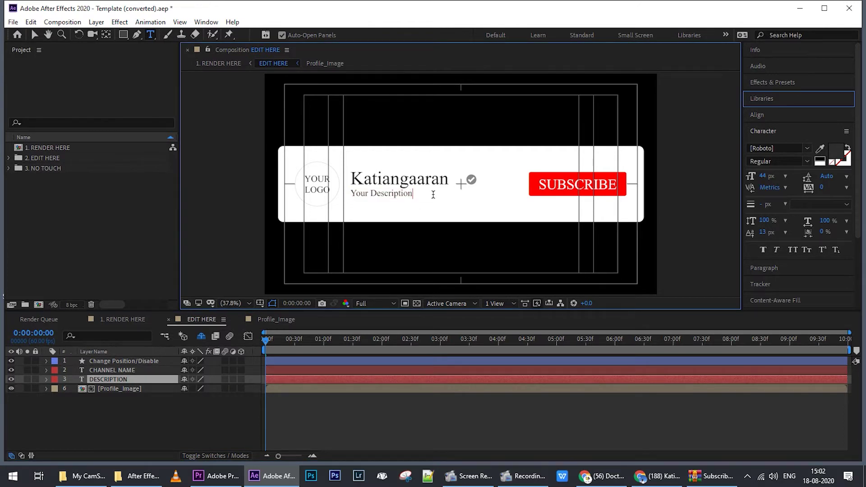
pyautogui.press('BackSpace')
pyautogui.press('BackSpace')
pyautogui.press('BackSpace')
pyautogui.press('BackSpace')
pyautogui.press('BackSpace')
pyautogui.press('BackSpace')
pyautogui.press('BackSpace')
pyautogui.press('BackSpace')
pyautogui.press('BackSpace')
pyautogui.press('BackSpace')
pyautogui.press('BackSpace')
pyautogui.press('BackSpace')
pyautogui.write('The Clown')
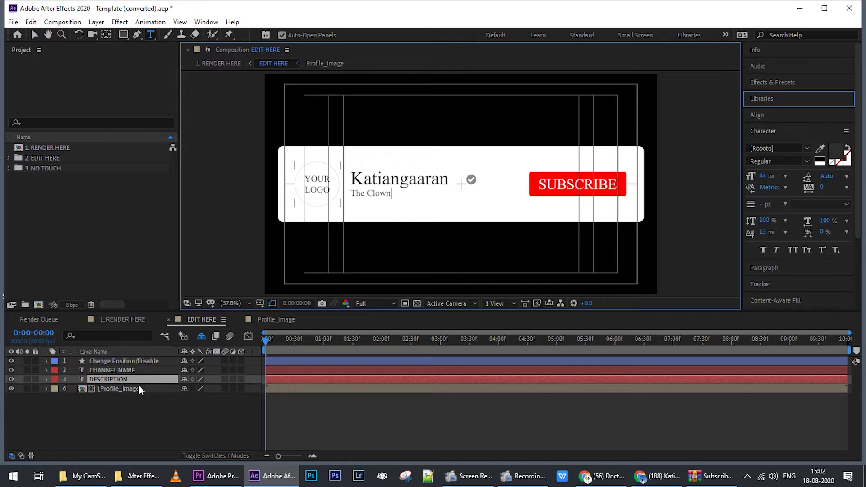
# Step: Move the check-mark badge layer Change Position/Disable beside the channel name, setting its horizontal position to 932
pyautogui.click(140, 362)
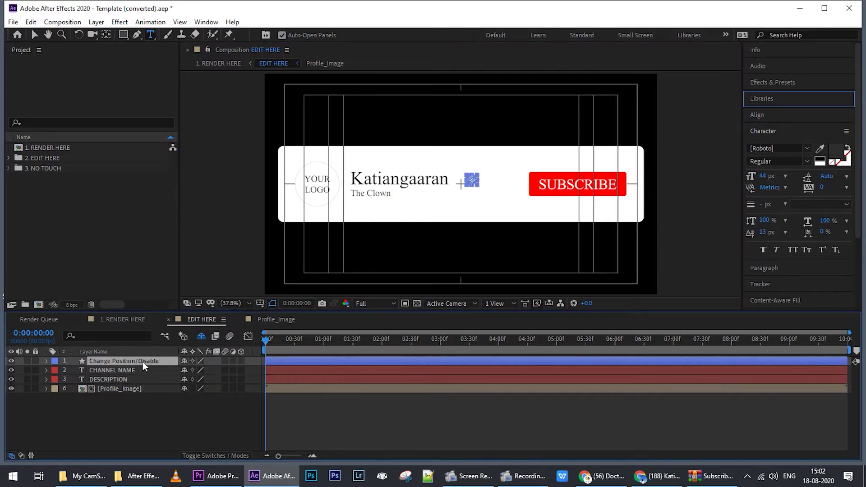
pyautogui.click(47, 360)
pyautogui.click(56, 380)
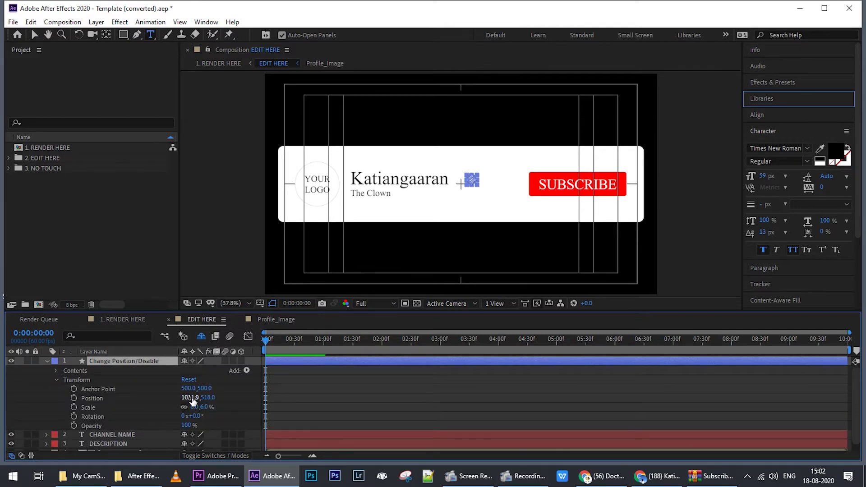
pyautogui.moveTo(188, 397); pyautogui.dragTo(155, 404)
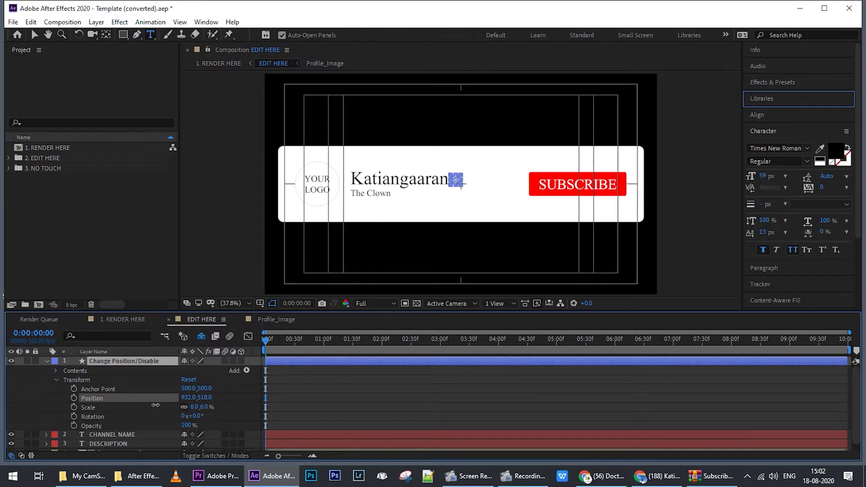
pyautogui.click(47, 361)
# Step: Open the Profile_Image composition and add the logo file WhatsApp Image 2020-05-17 at 10.58.22 above the YOUR LOGO layer
pyautogui.click(126, 389)
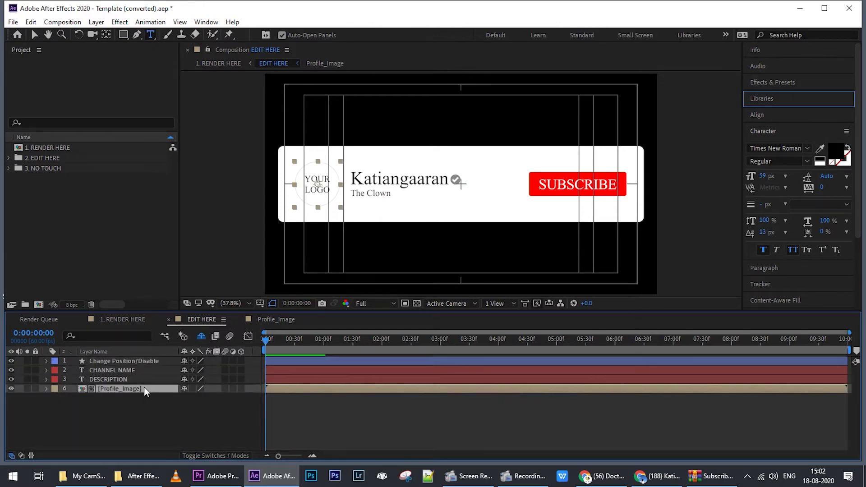
pyautogui.doubleClick(148, 388)
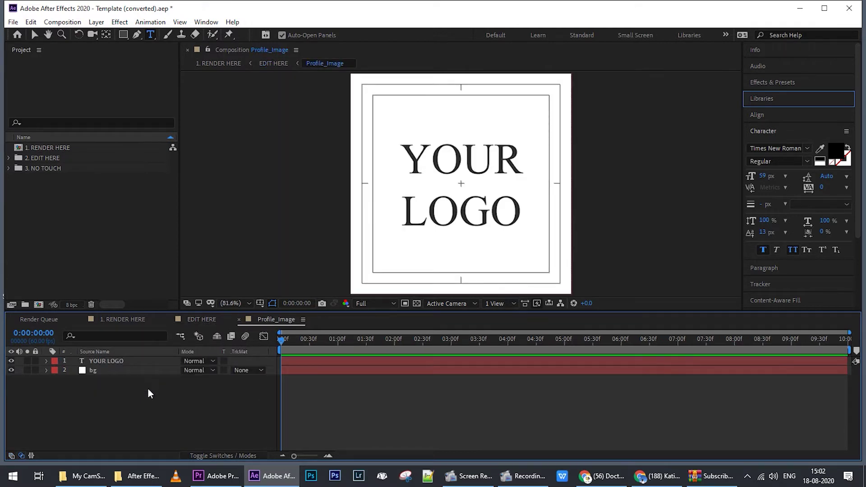
pyautogui.click(121, 478)
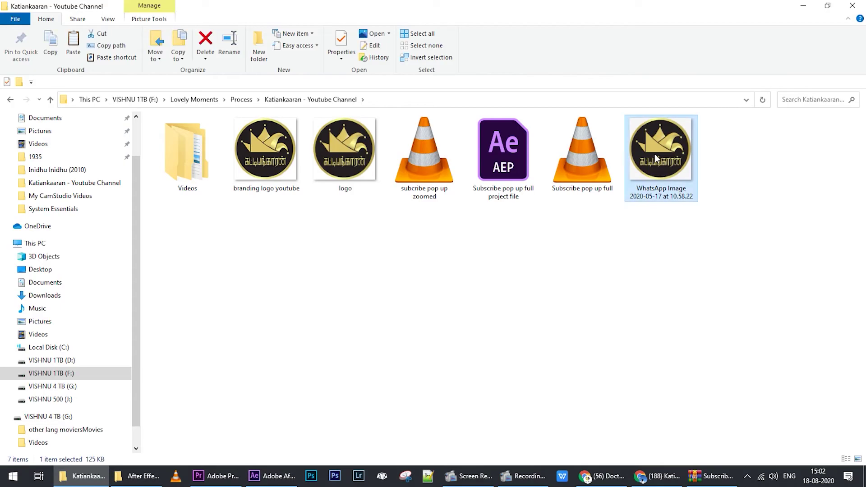
pyautogui.moveTo(654, 153); pyautogui.dragTo(171, 412)
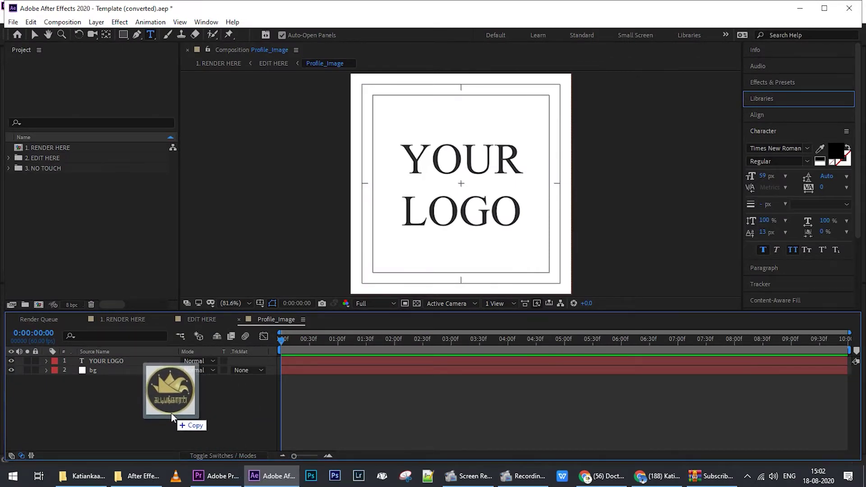
pyautogui.moveTo(171, 413); pyautogui.dragTo(172, 413)
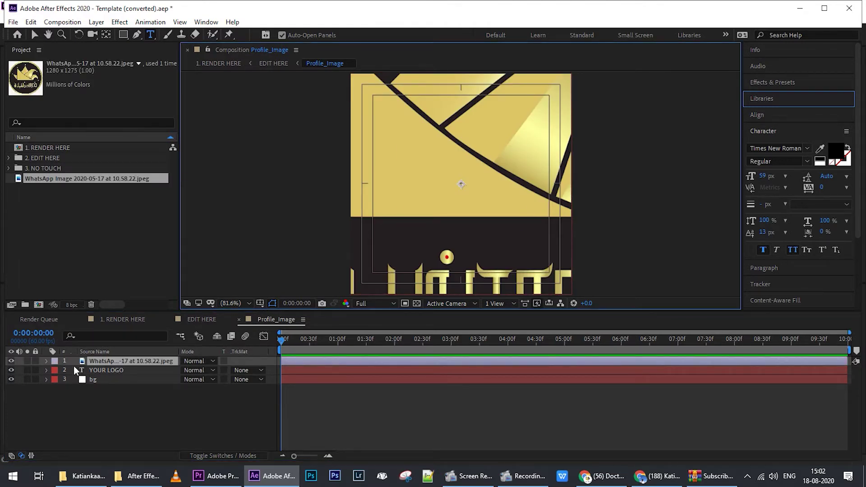
# Step: Scale the logo image layer to 35% so that the whole logo fits inside the Profile_Image composition
pyautogui.click(46, 361)
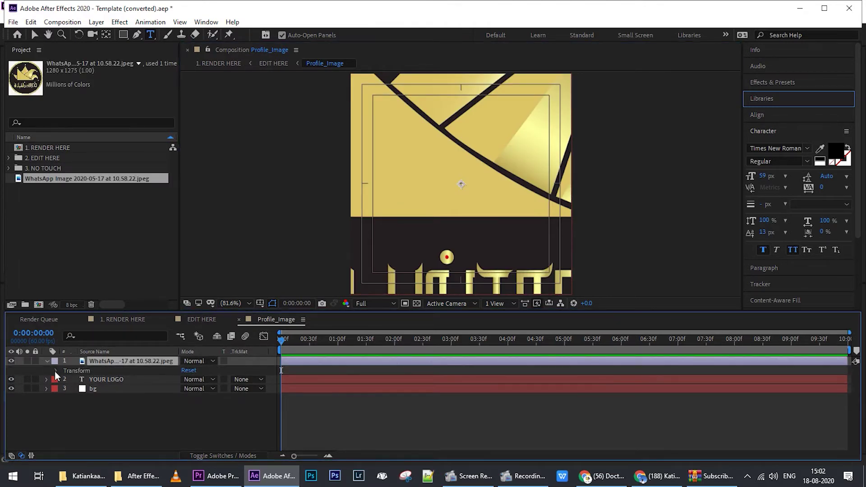
pyautogui.click(55, 371)
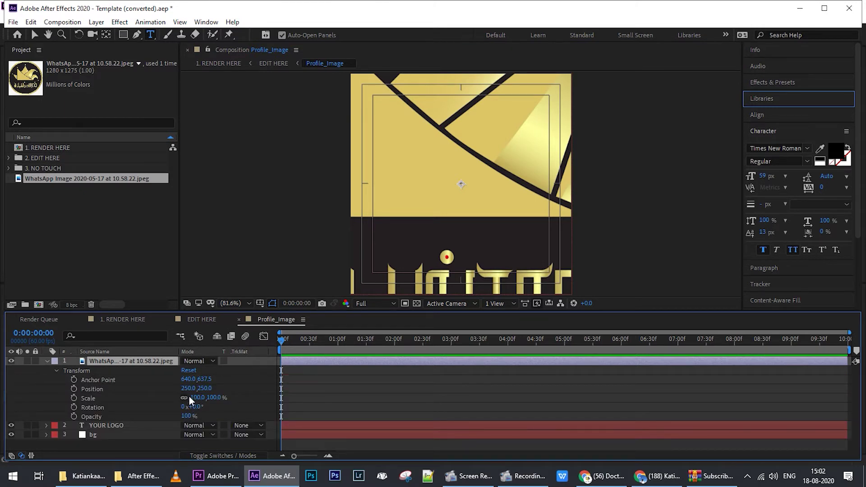
pyautogui.moveTo(186, 389); pyautogui.dragTo(170, 404)
pyautogui.hotkey('ctrl', 'z')
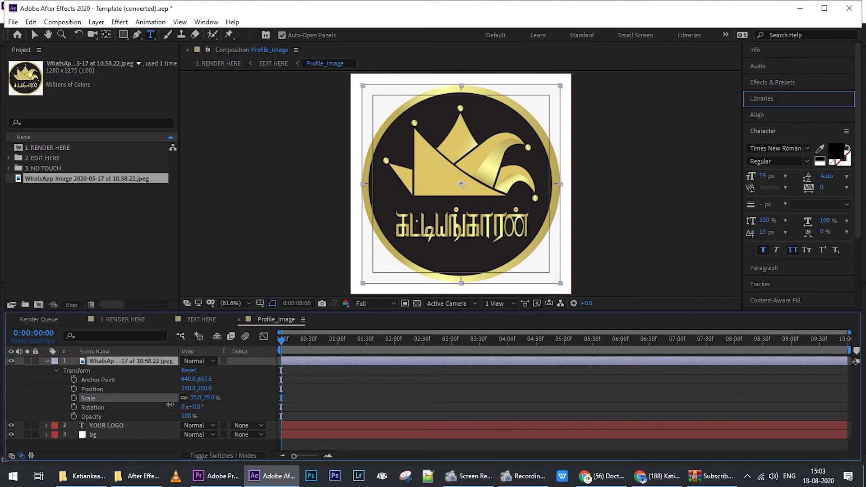
pyautogui.click(195, 397)
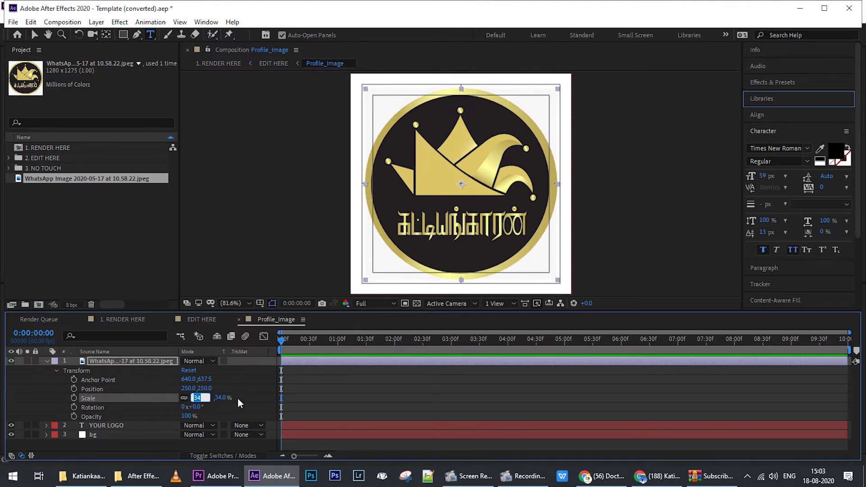
pyautogui.click(47, 361)
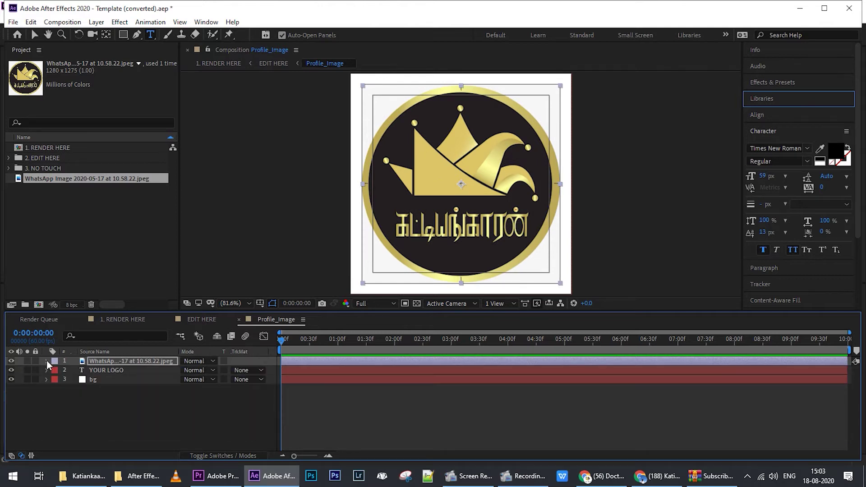
pyautogui.click(142, 443)
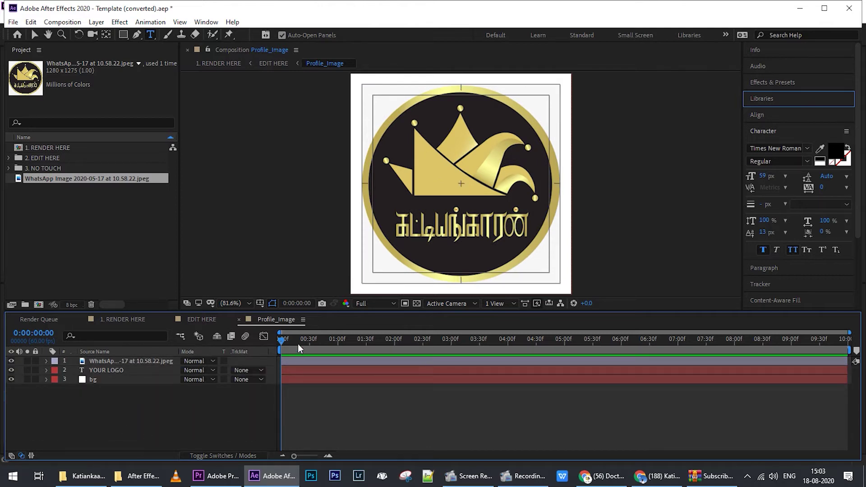
# Step: Scrub through the Profile_Image composition and play the EDIT HERE composition to check the new logo and texts
pyautogui.moveTo(289, 339); pyautogui.dragTo(356, 340)
pyautogui.click(202, 319)
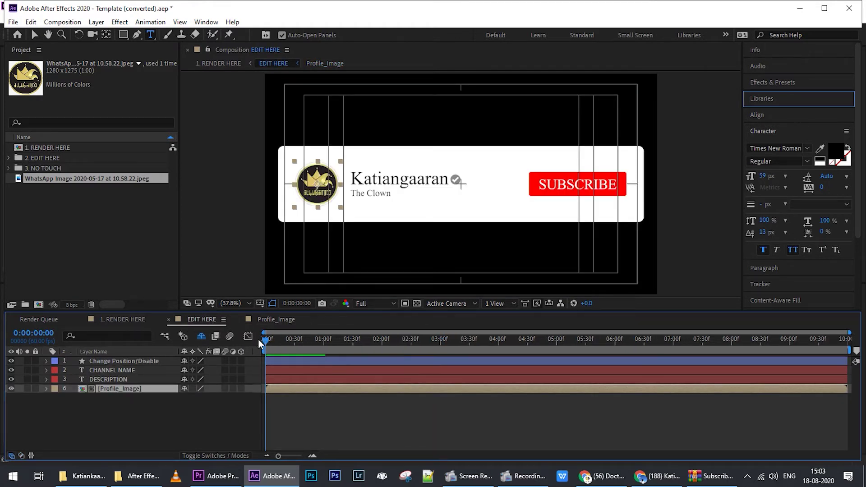
pyautogui.press('space')
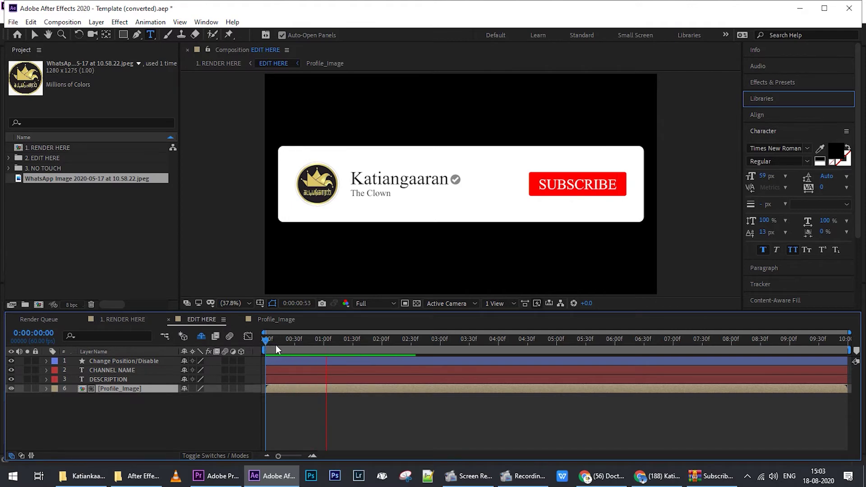
pyautogui.press('space')
# Step: Preview the subscribe pop-up animation in the 1. RENDER HERE composition
pyautogui.click(124, 319)
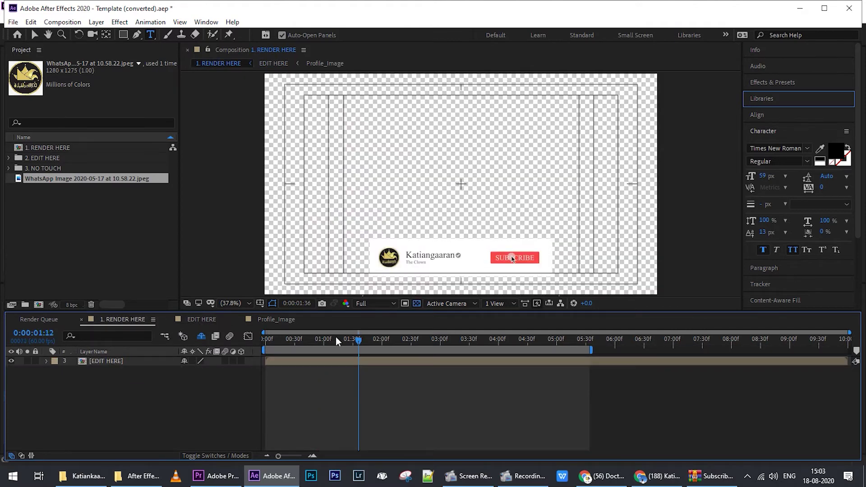
pyautogui.press('space')
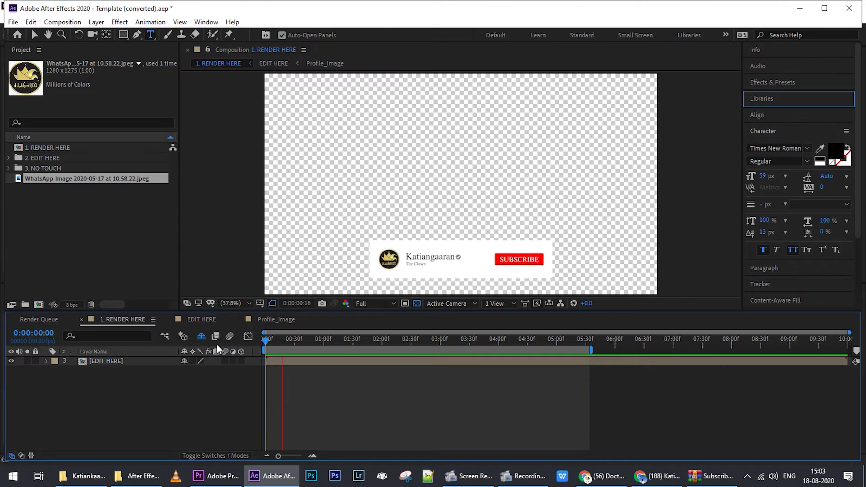
pyautogui.press('space')
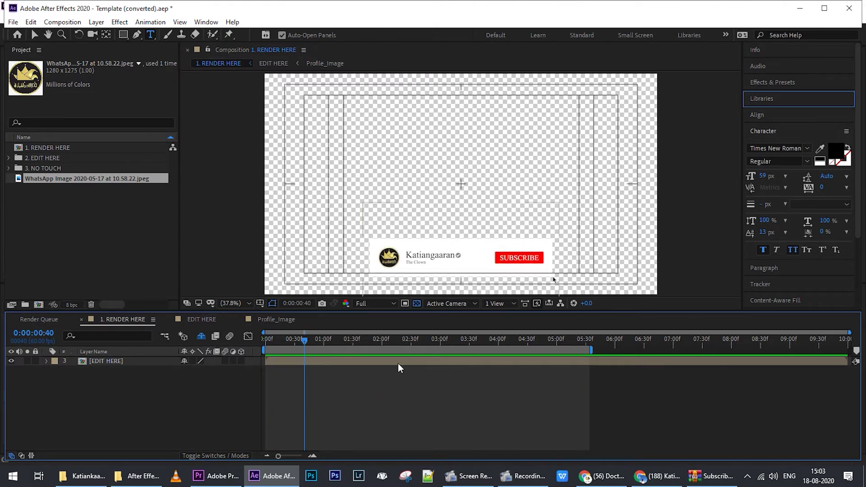
pyautogui.press('space')
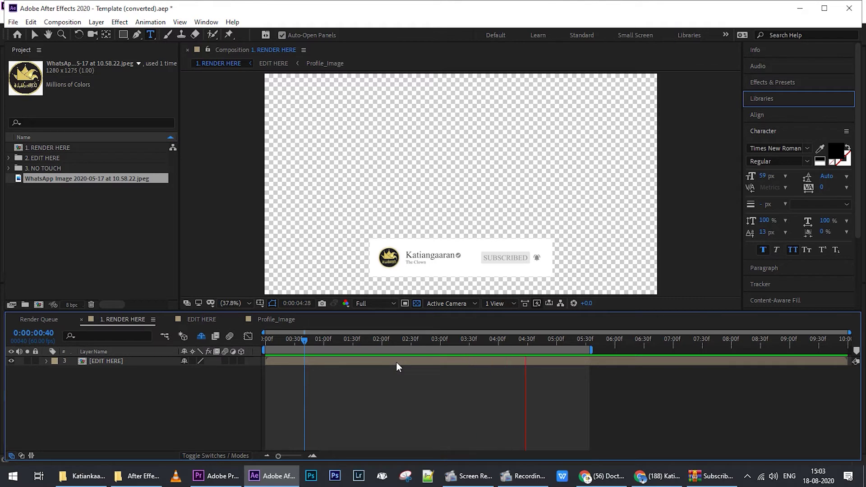
pyautogui.press('space')
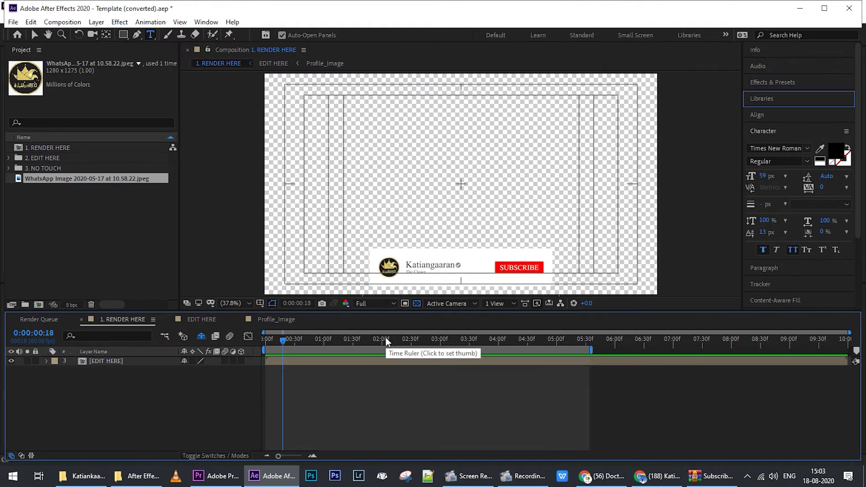
# Step: Add the 1. RENDER HERE composition to the render queue
pyautogui.click(12, 22)
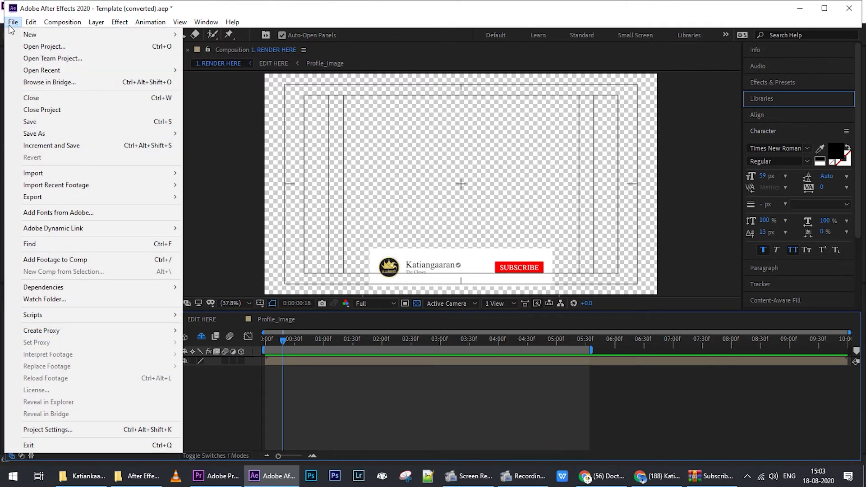
pyautogui.moveTo(102, 196)
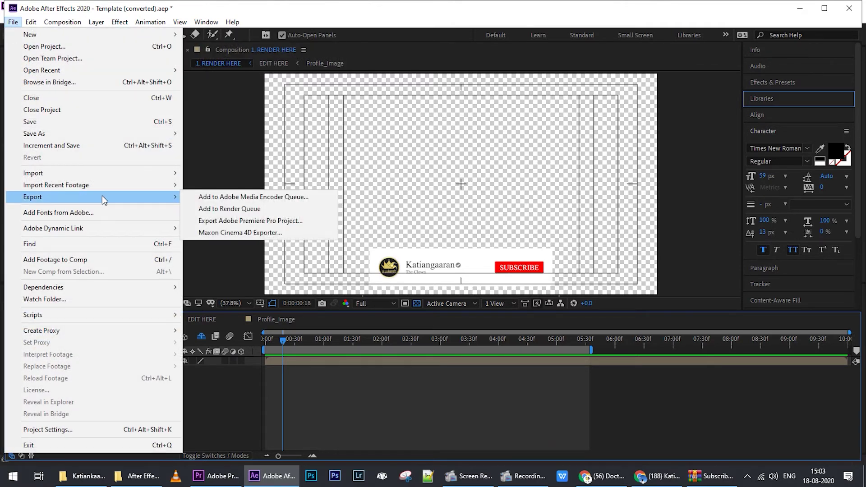
pyautogui.click(227, 208)
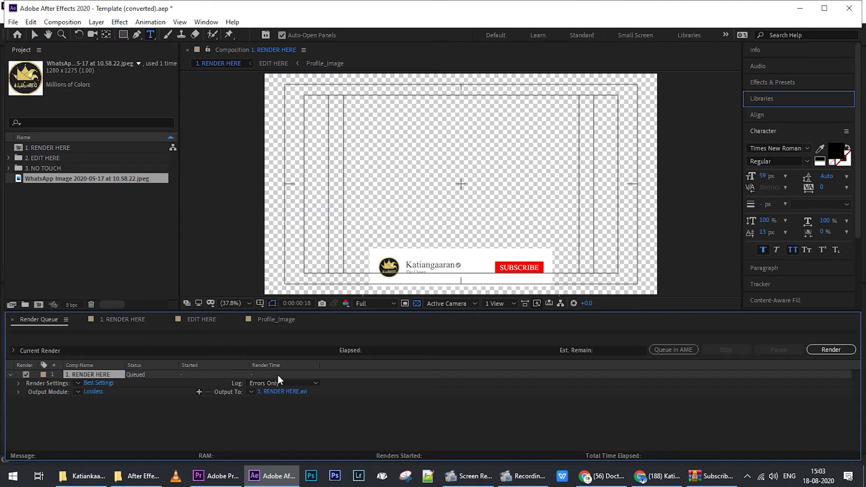
# Step: Set the render output to an AVI file named Subscribtion pop up on the Desktop and render the composition
pyautogui.click(278, 391)
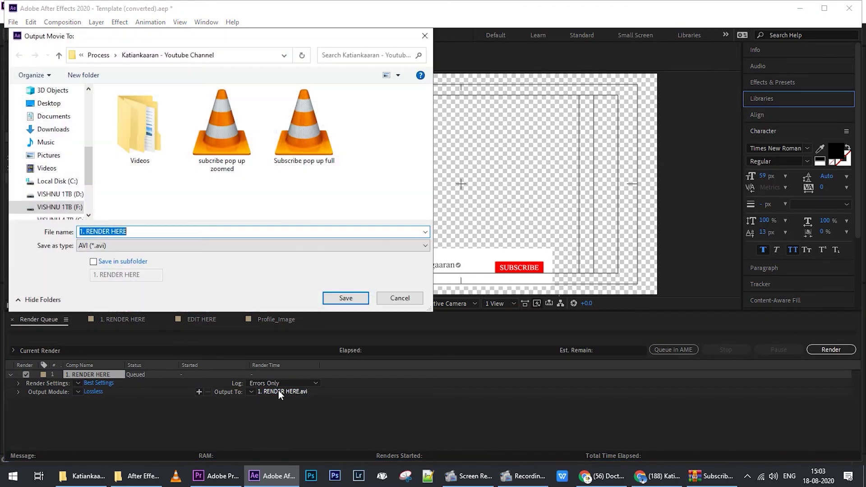
pyautogui.click(49, 103)
pyautogui.click(197, 231)
pyautogui.hotkey('ctrl', 'a')
pyautogui.press('BackSpace')
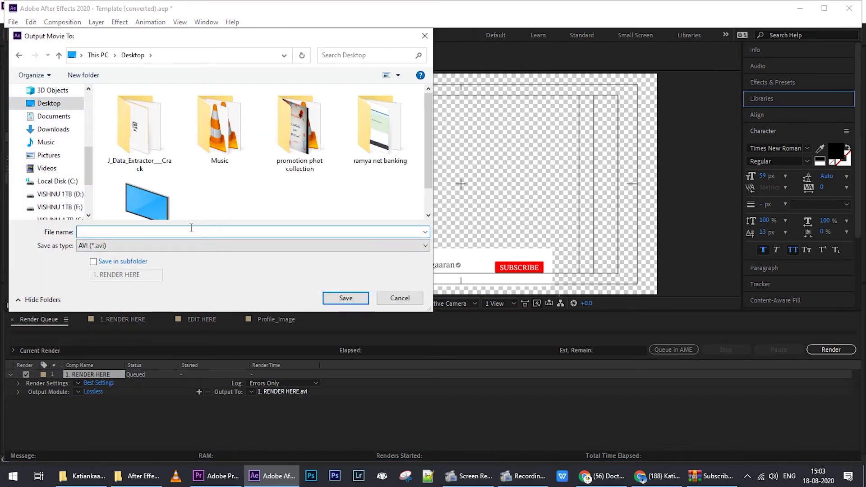
pyautogui.write('Subscrib')
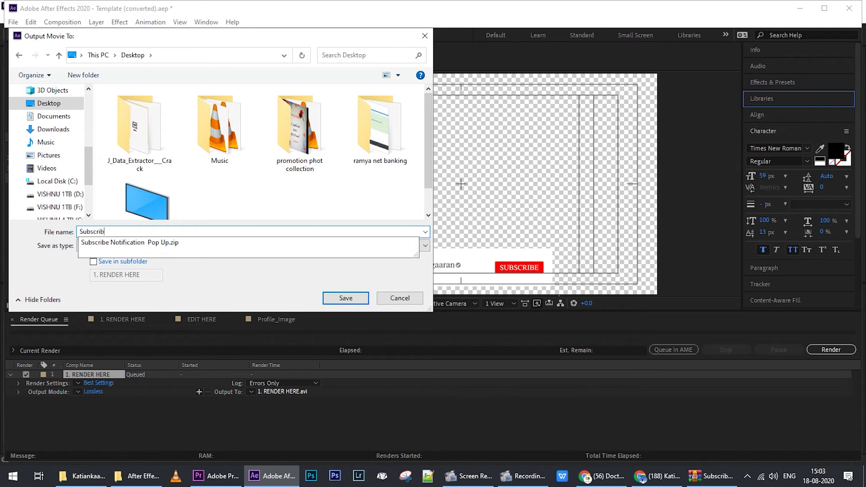
pyautogui.write('tion ')
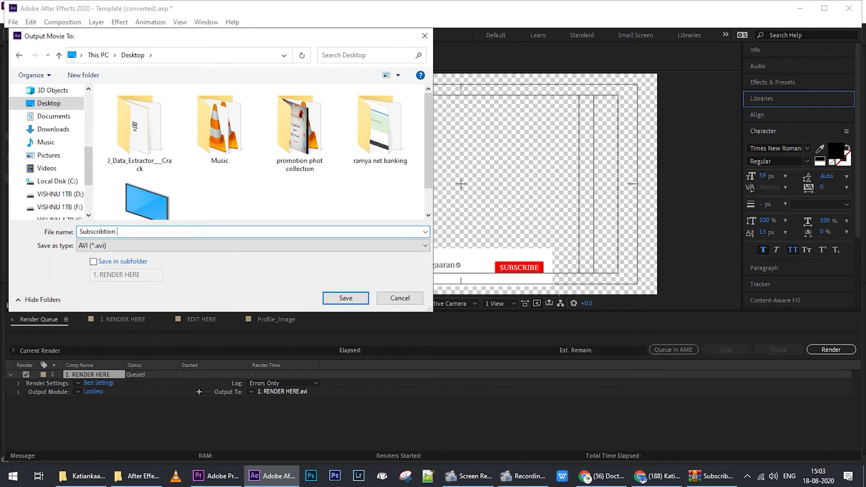
pyautogui.write('pop up')
pyautogui.click(346, 298)
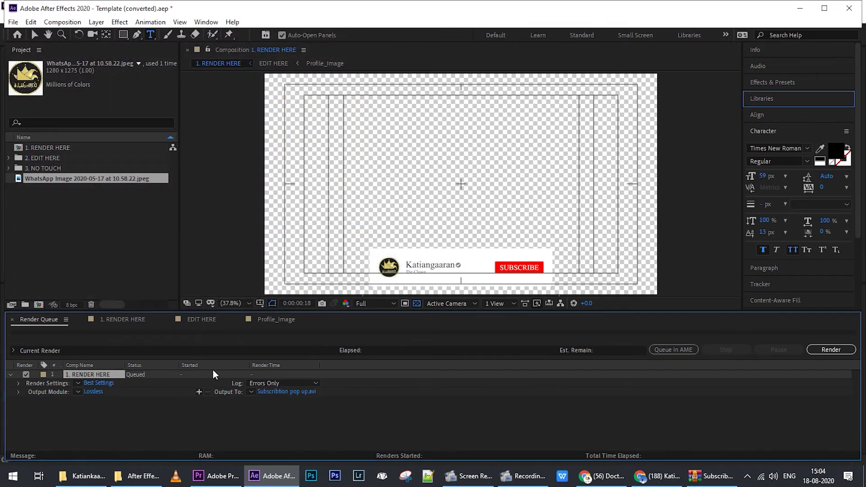
pyautogui.click(819, 350)
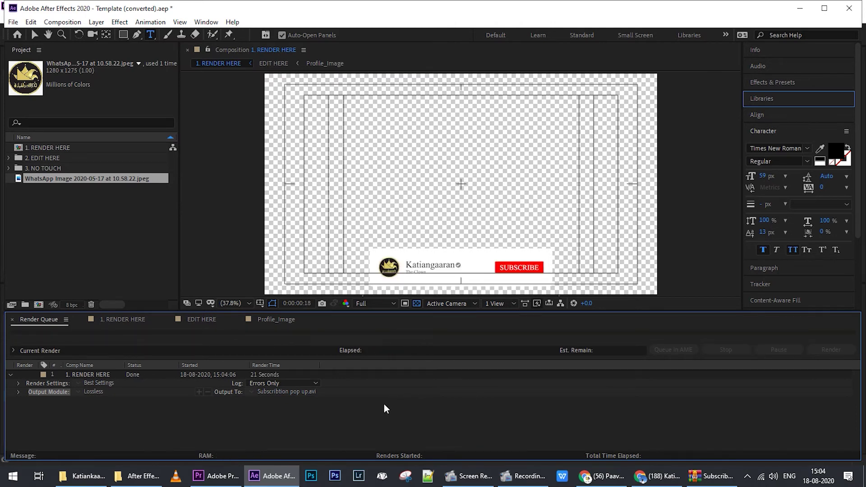
# Step: Close After Effects without saving the template and minimize Premiere Pro to reach the desktop
pyautogui.click(849, 13)
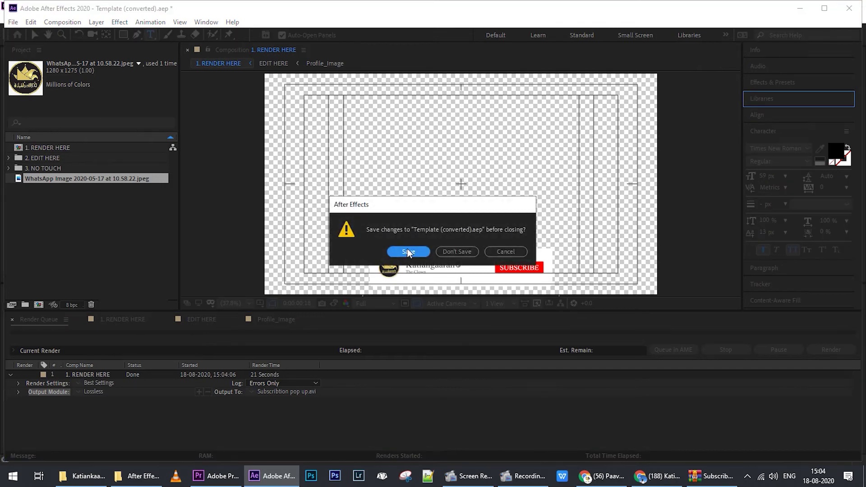
pyautogui.click(441, 250)
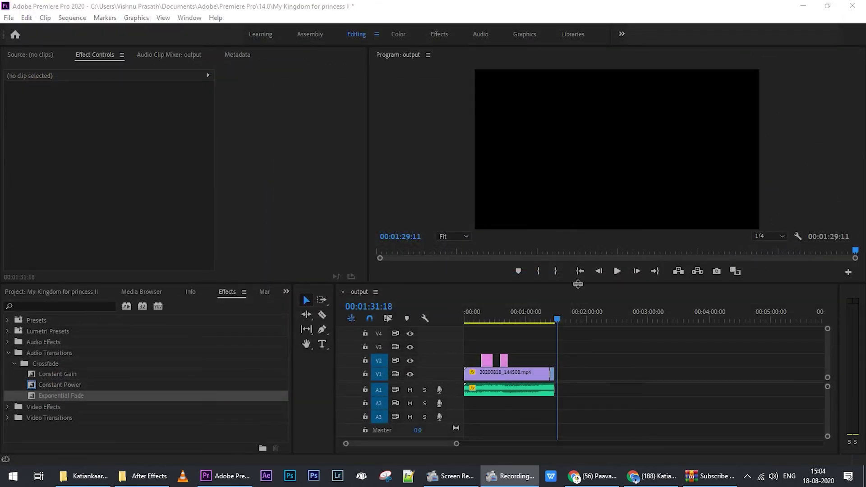
pyautogui.click(803, 6)
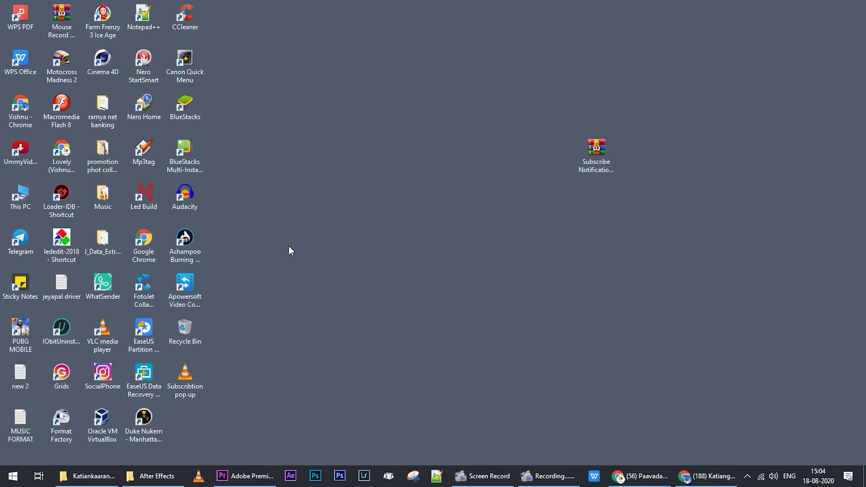
# Step: Play the rendered Subscribtion pop up video from the desktop in full screen and close the player
pyautogui.doubleClick(182, 379)
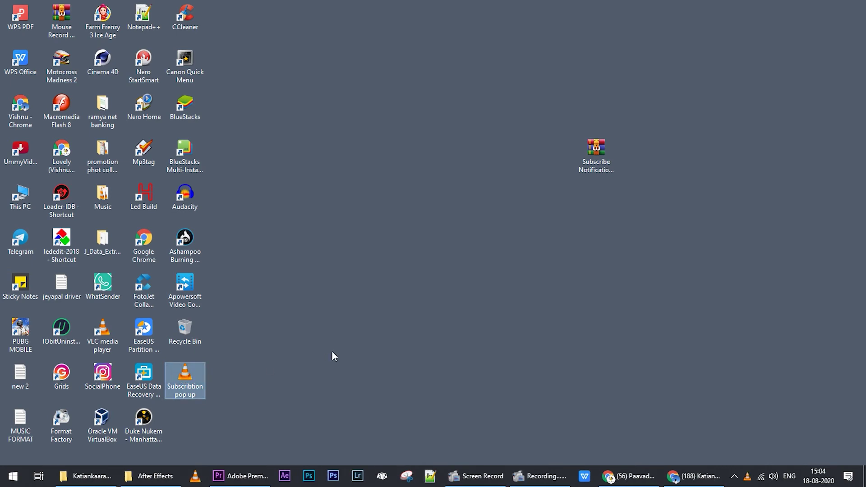
pyautogui.doubleClick(430, 258)
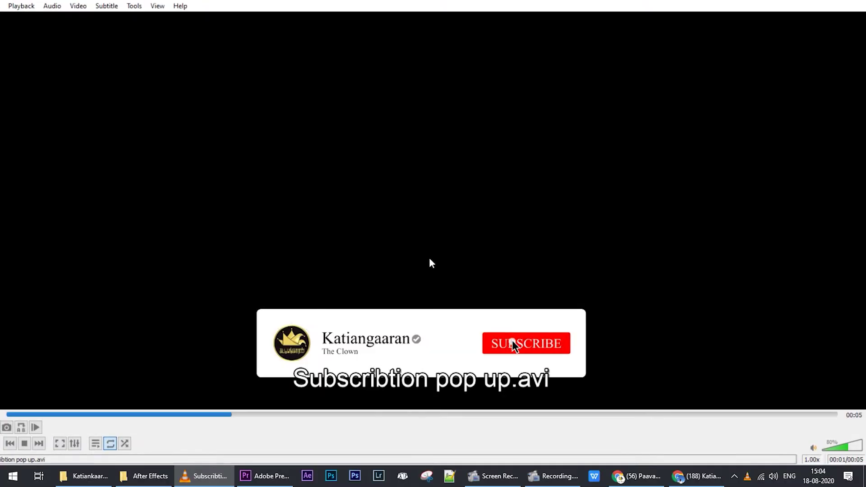
pyautogui.click(853, 6)
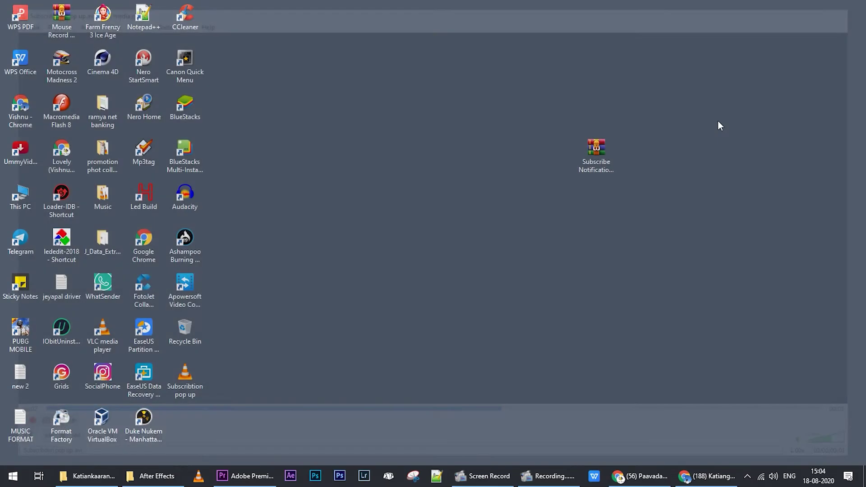
# Step: Place Subscribtion pop up.avi from the desktop on track V2 at the start of the output sequence in Premiere Pro and preview it
pyautogui.moveTo(276, 403); pyautogui.dragTo(467, 360)
pyautogui.moveTo(490, 311); pyautogui.dragTo(461, 312)
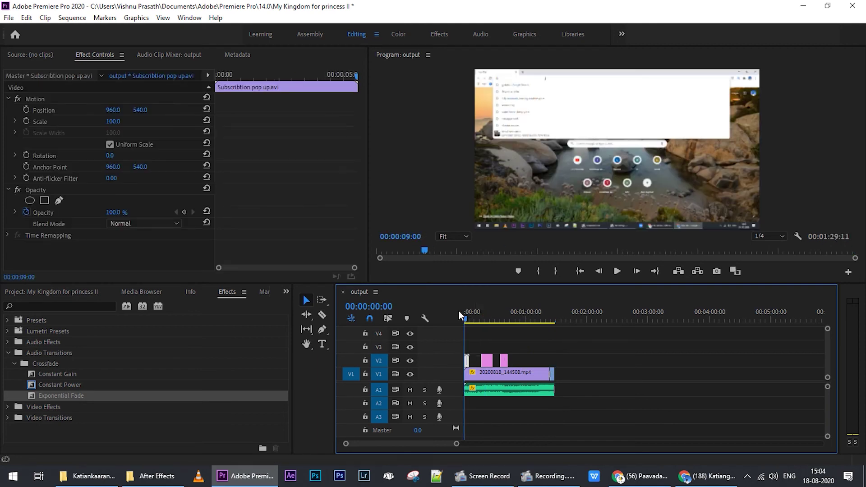
pyautogui.scroll(5, 486, 318)
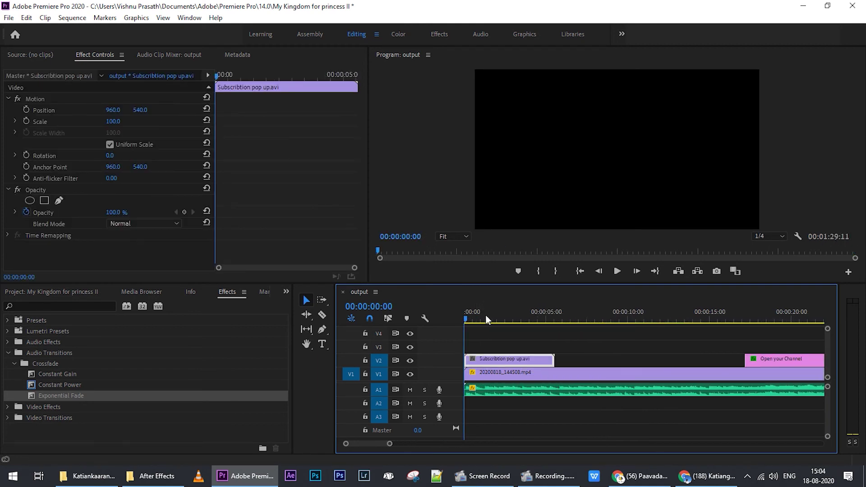
pyautogui.press('space')
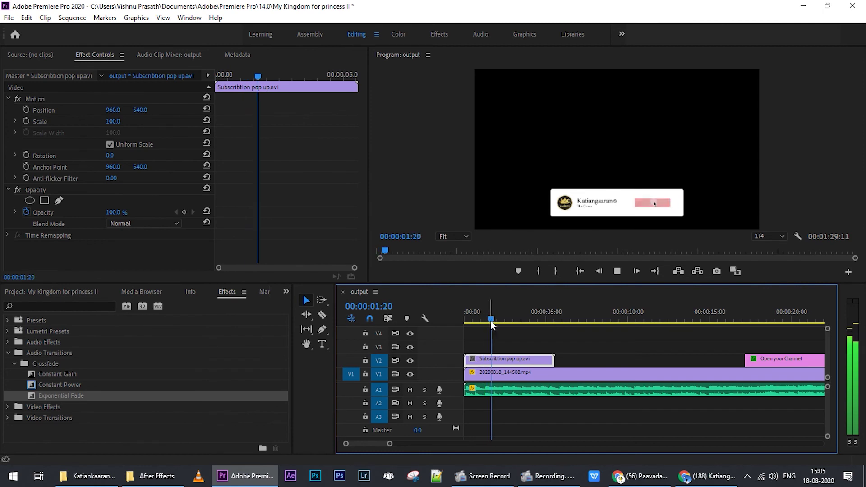
pyautogui.press('space')
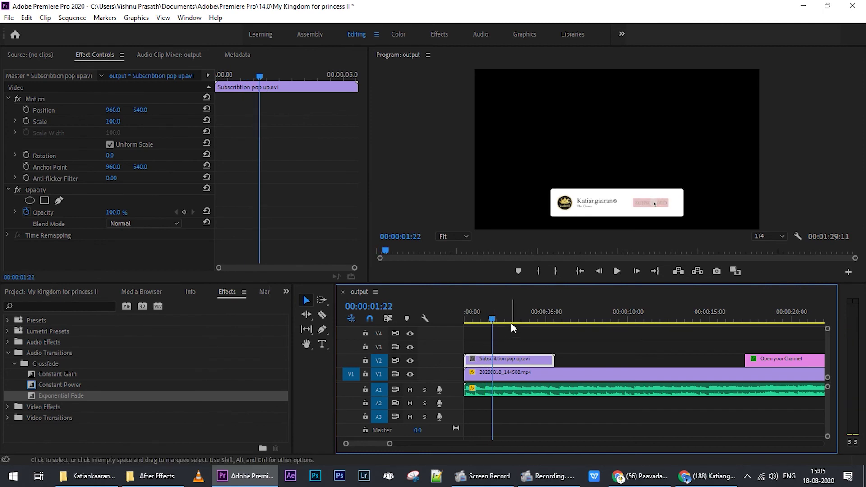
# Step: Set the pop-up clip's blend mode to Screen and play the sequence from the start
pyautogui.click(176, 223)
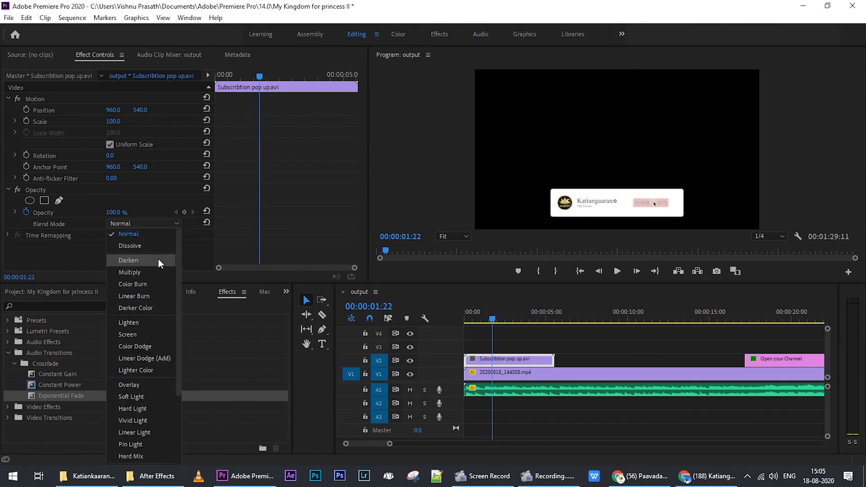
pyautogui.click(140, 334)
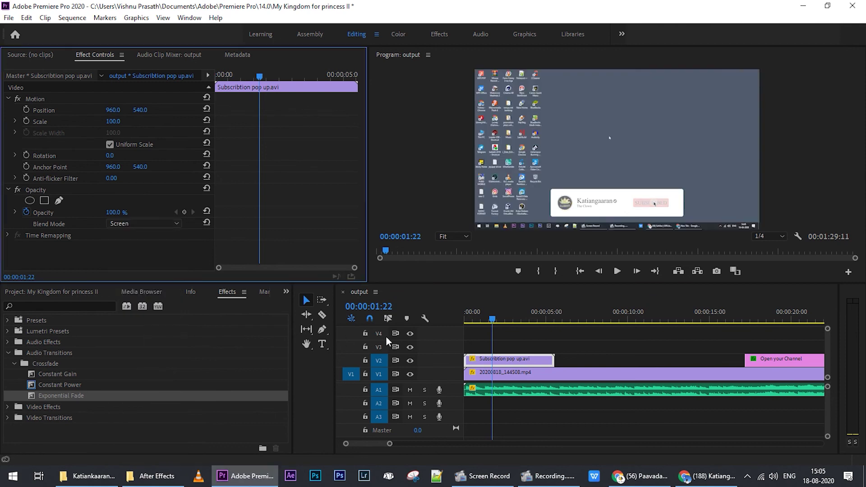
pyautogui.click(491, 320)
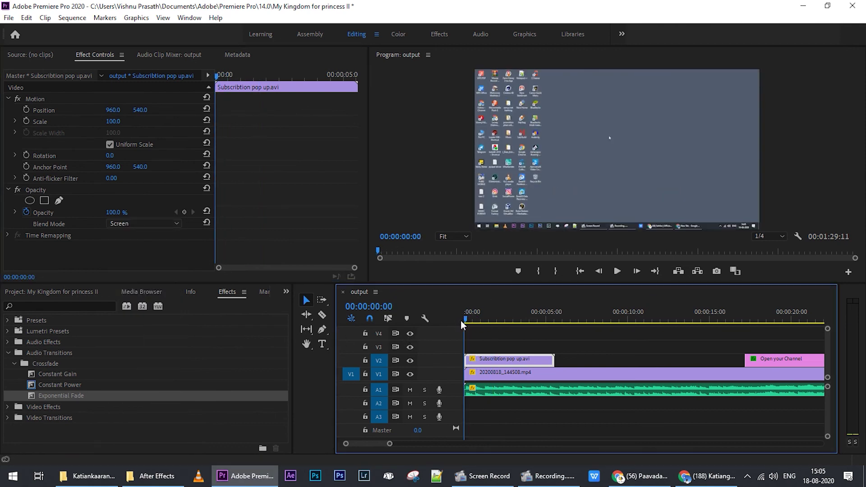
pyautogui.press('space')
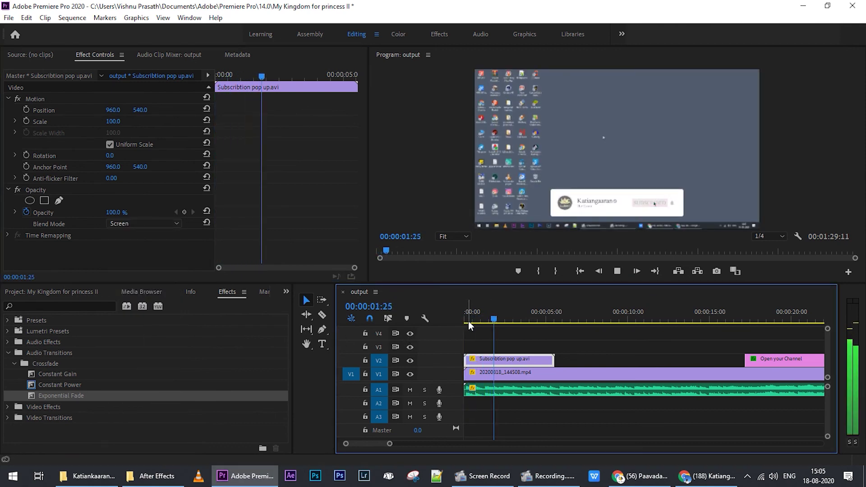
pyautogui.press('space')
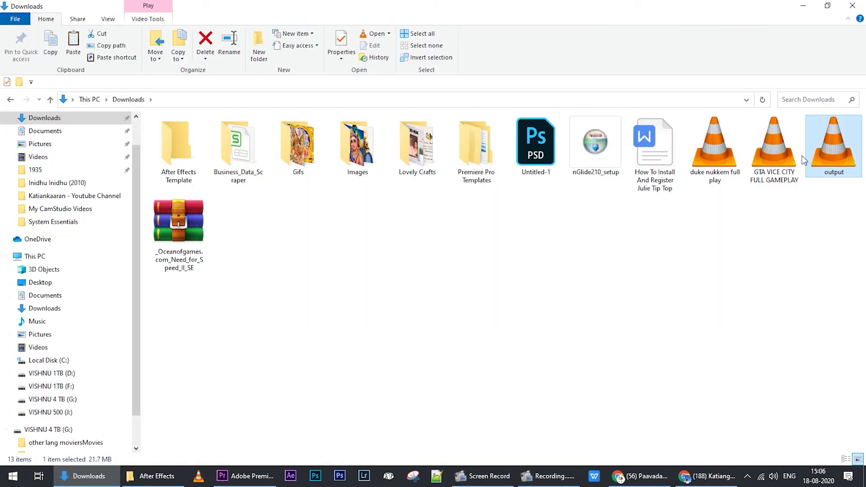
# Step: Play the exported output video from the Downloads folder in full screen
pyautogui.doubleClick(840, 149)
pyautogui.doubleClick(413, 185)
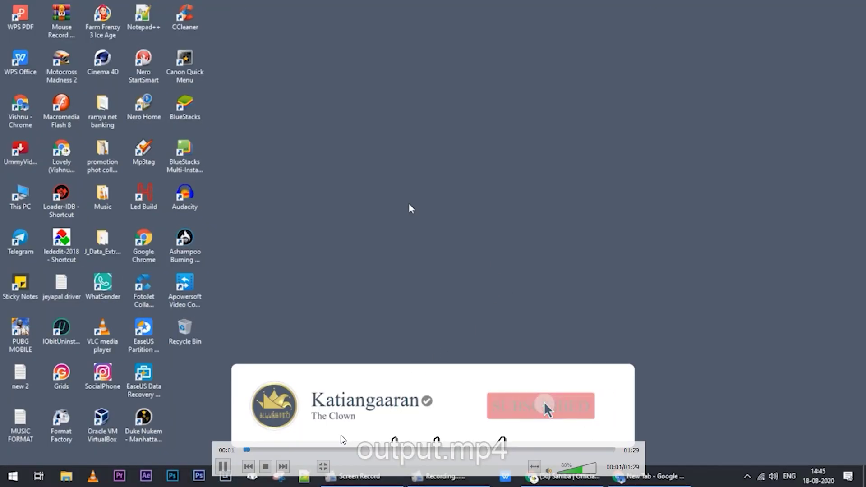